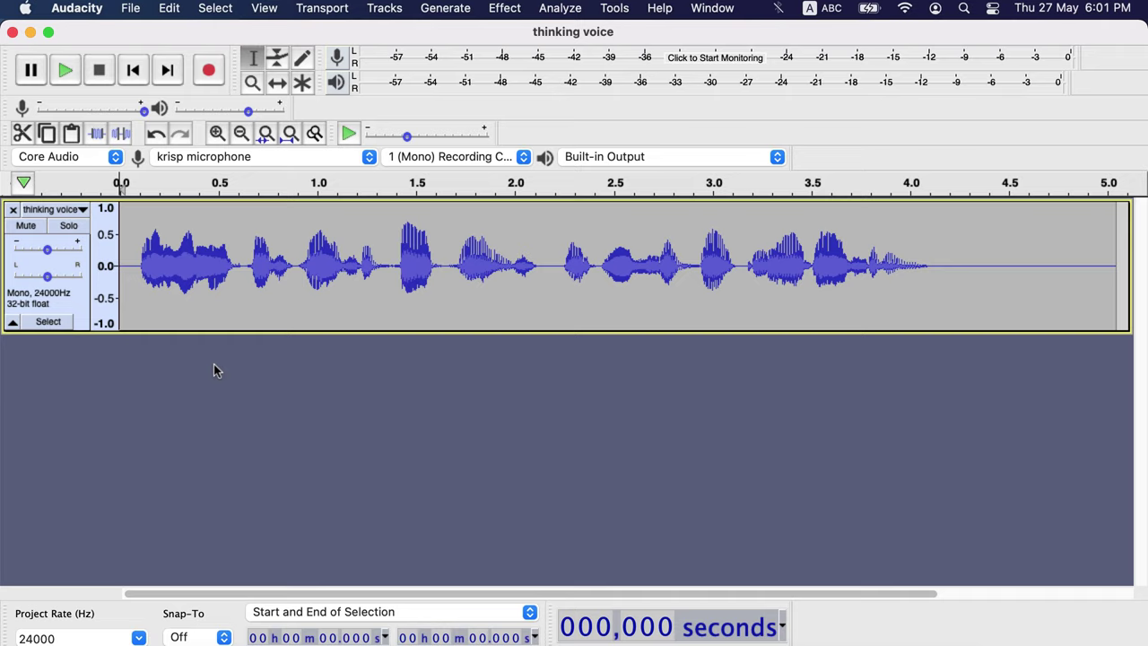
- Play the thinking voice recording, then duplicate its whole clip into an identical track below
click(131, 260)
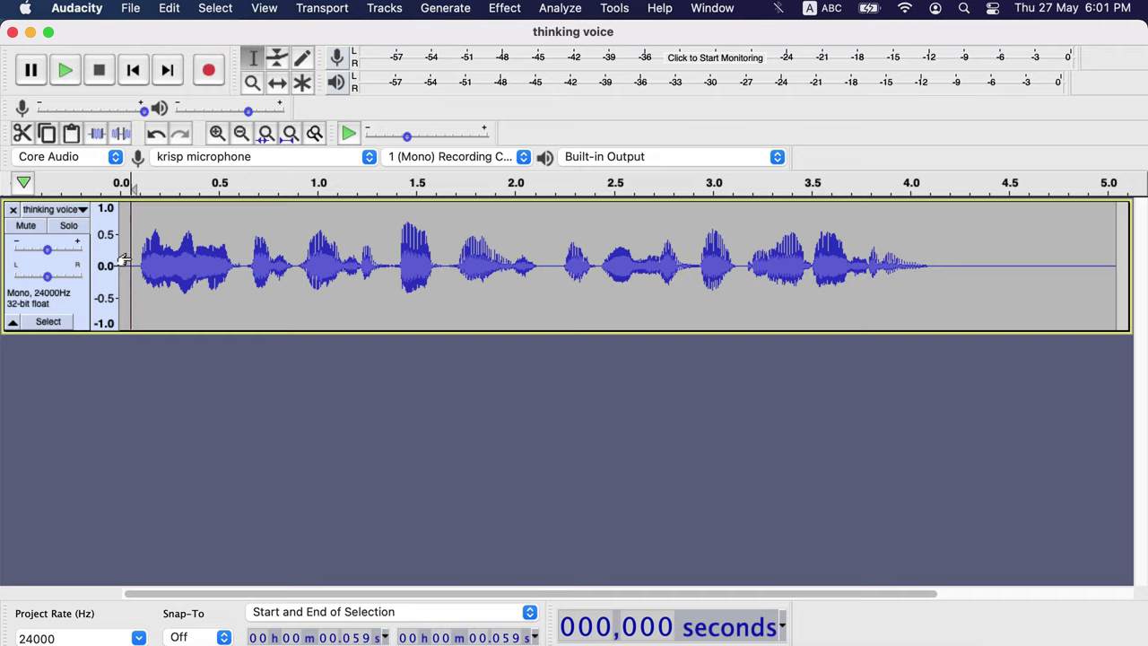
key(space)
double_click(149, 255)
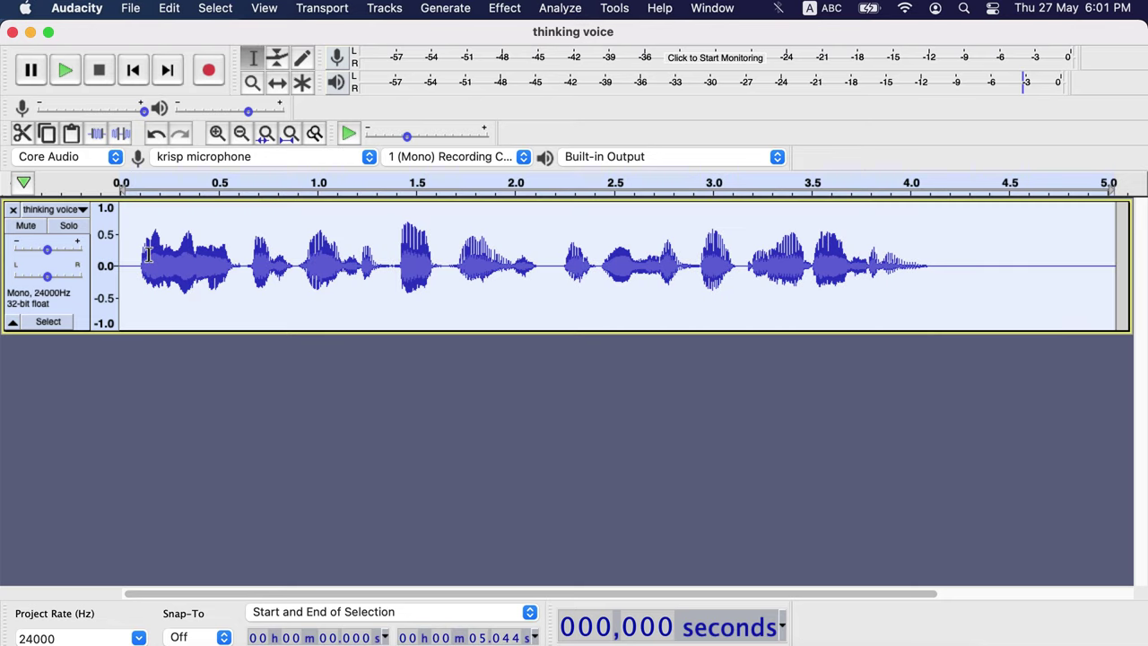
key(super+d)
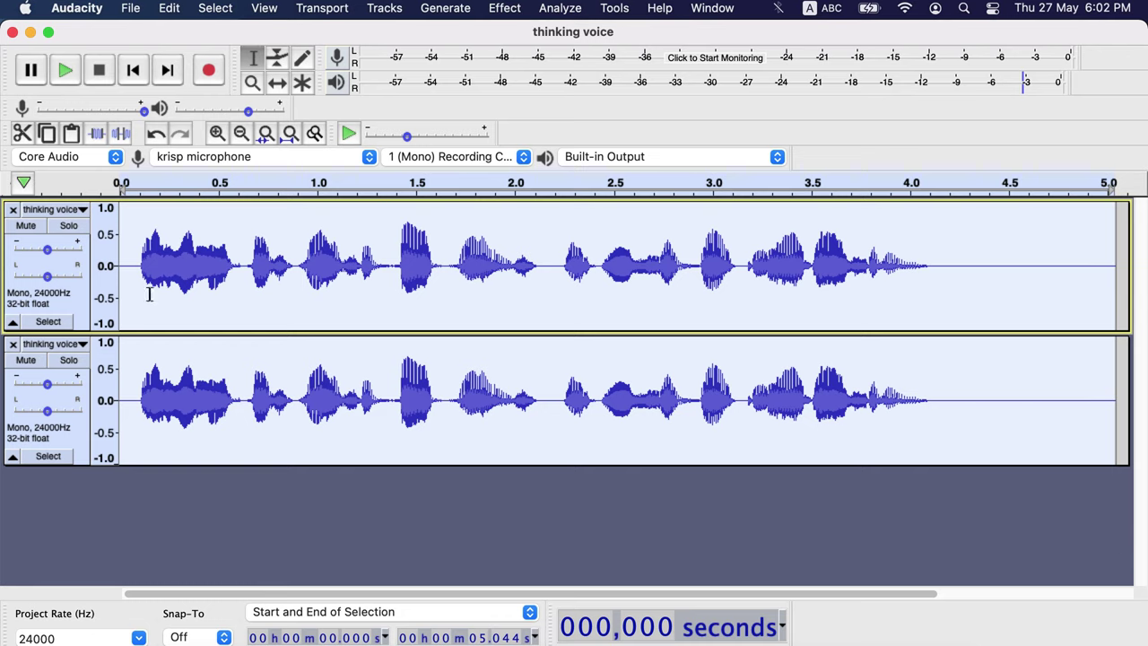
click(157, 370)
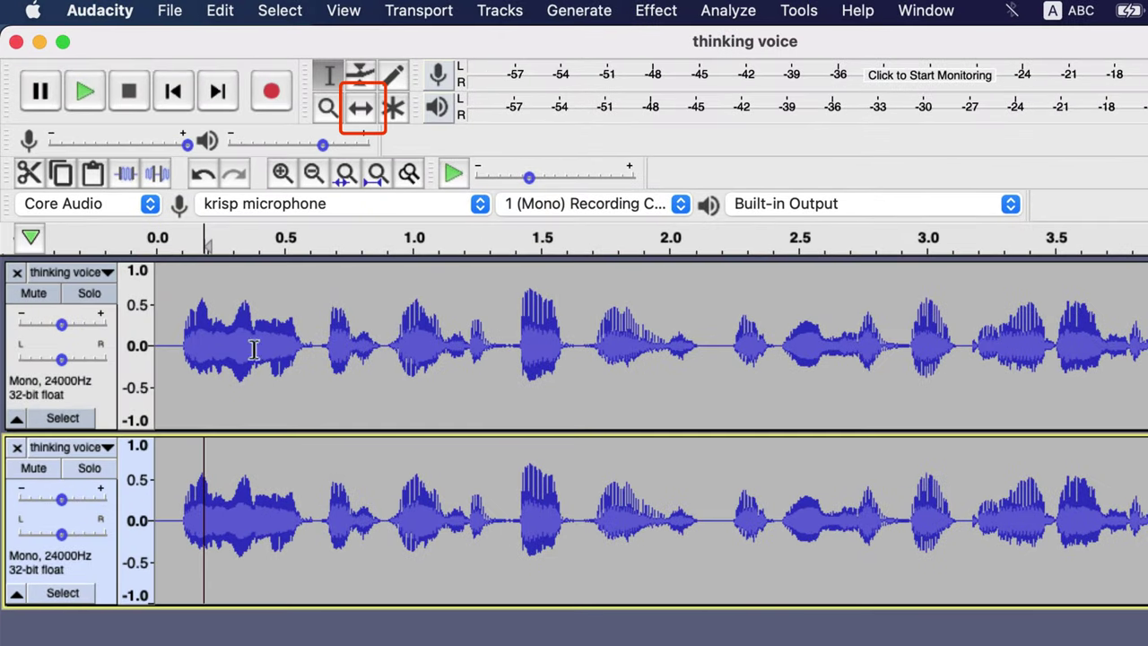
- With the Time Shift Tool, slide the copied clip about 0.2 s to the right
click(363, 108)
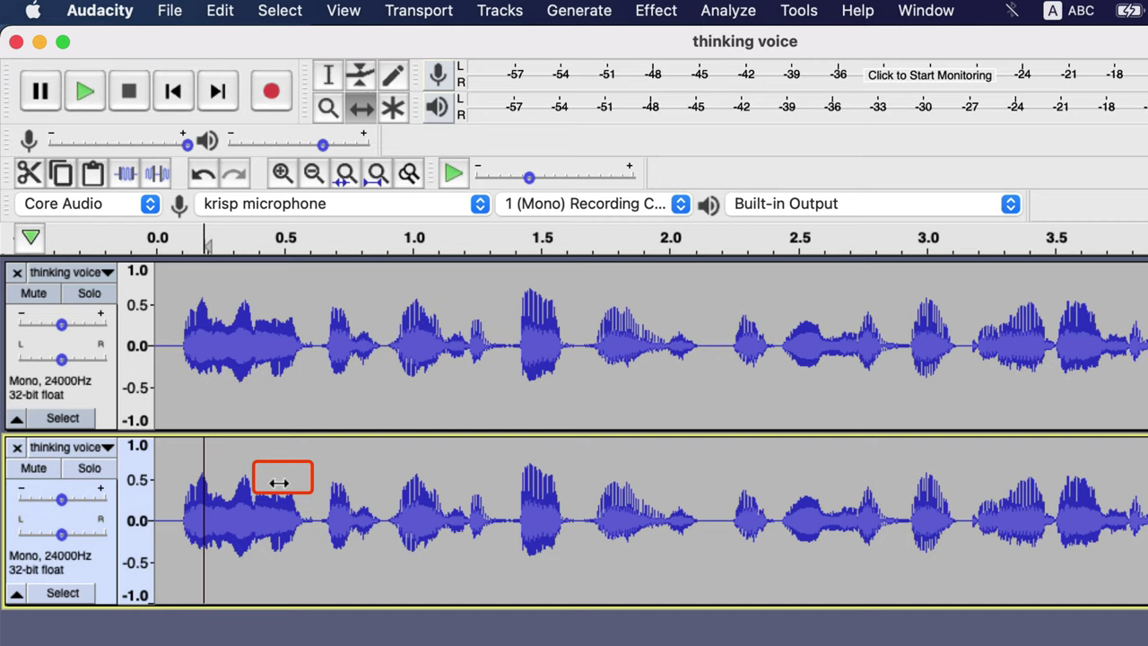
drag(277, 484, 329, 484)
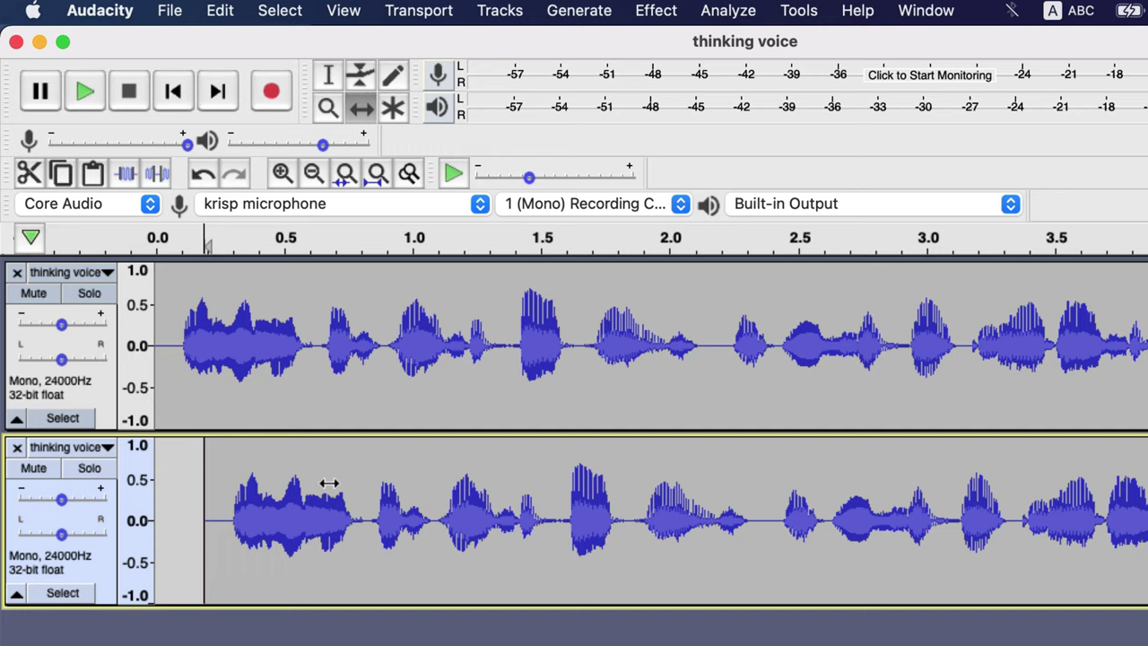
- Zoom in twice and mark the speech onsets near 0.11 s (original) and 0.31 s (copy)
click(281, 174)
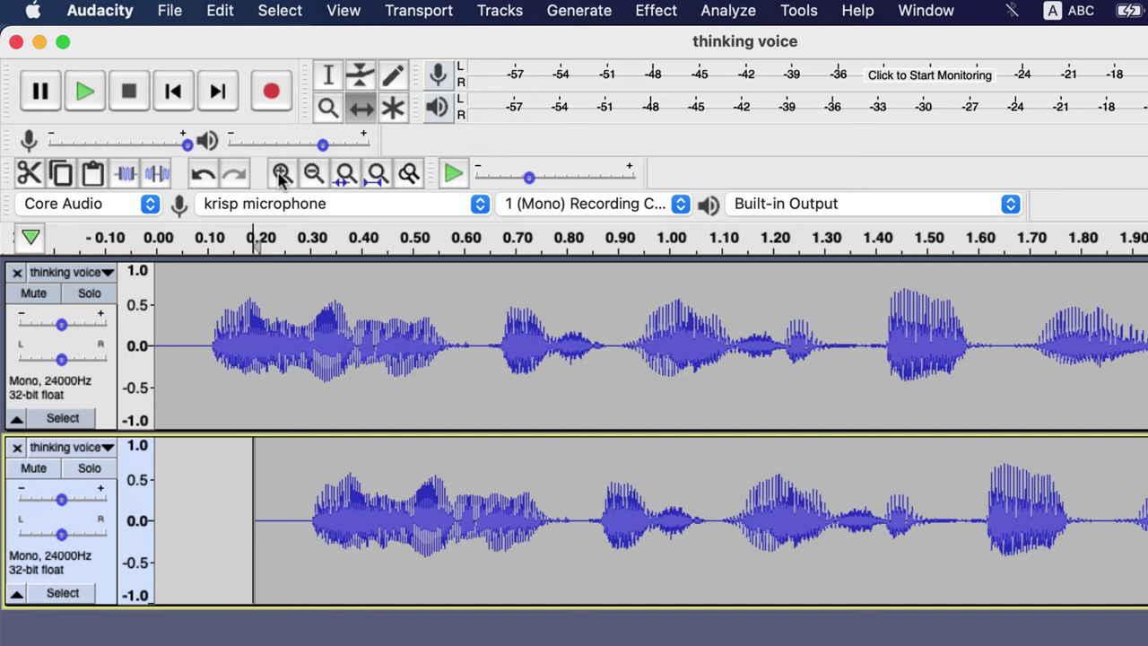
click(280, 174)
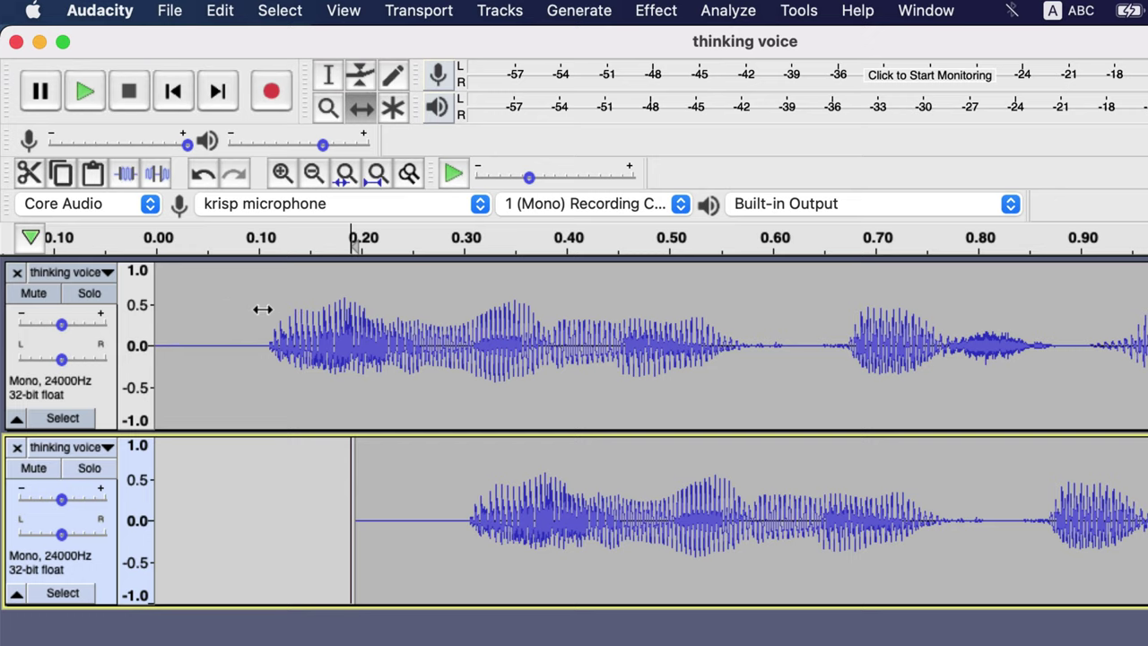
click(328, 74)
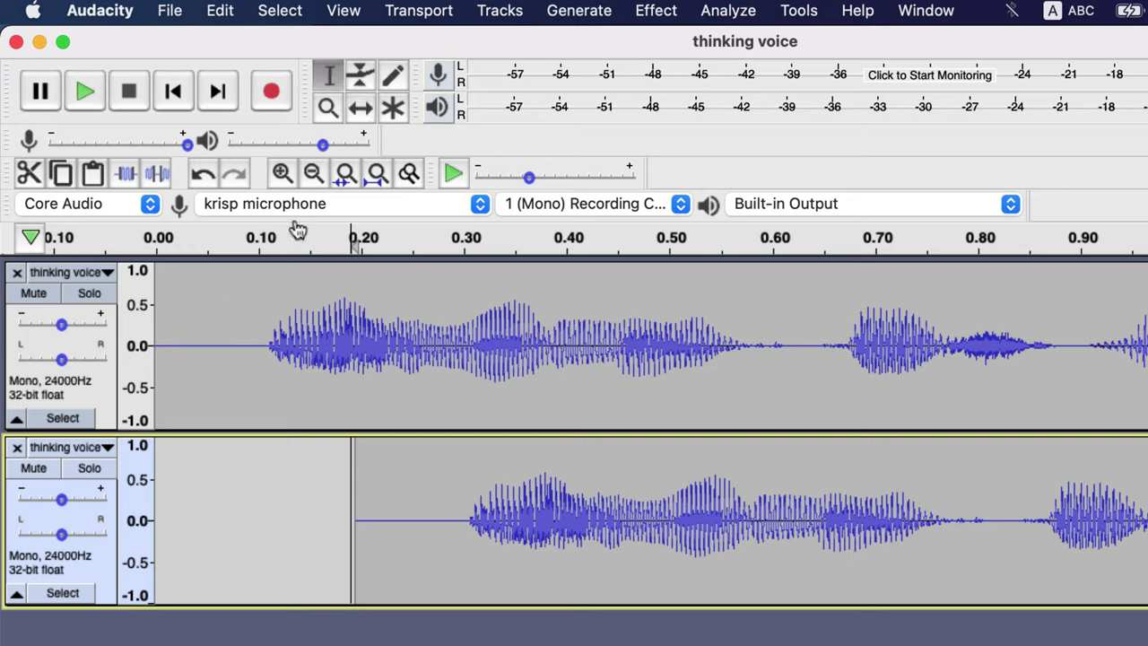
click(272, 312)
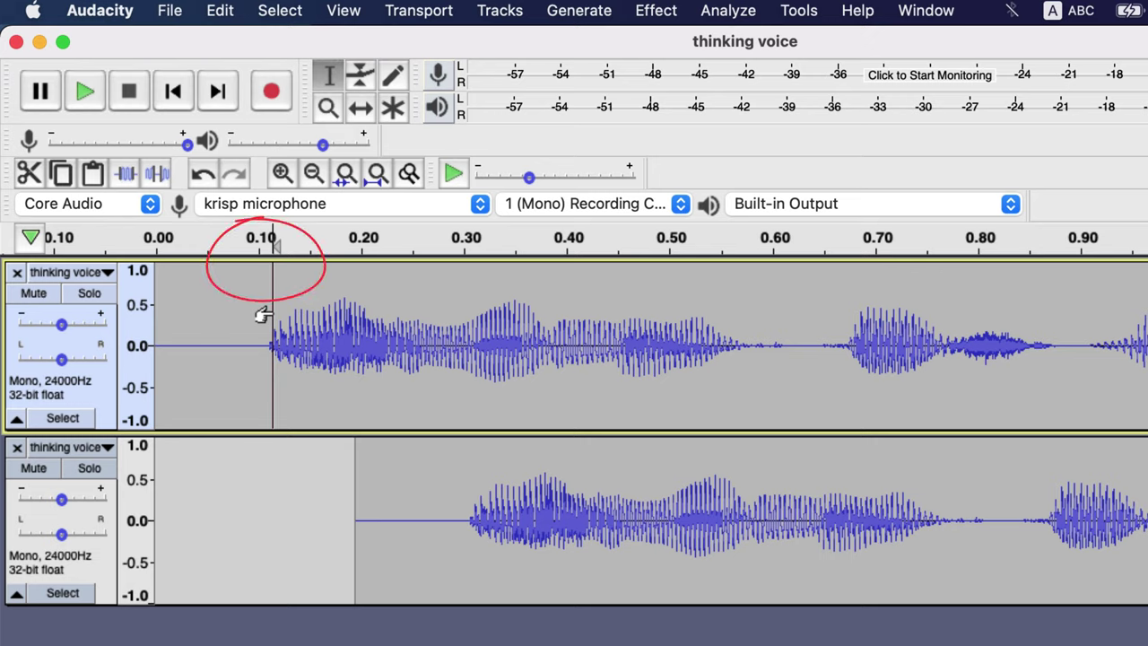
click(462, 504)
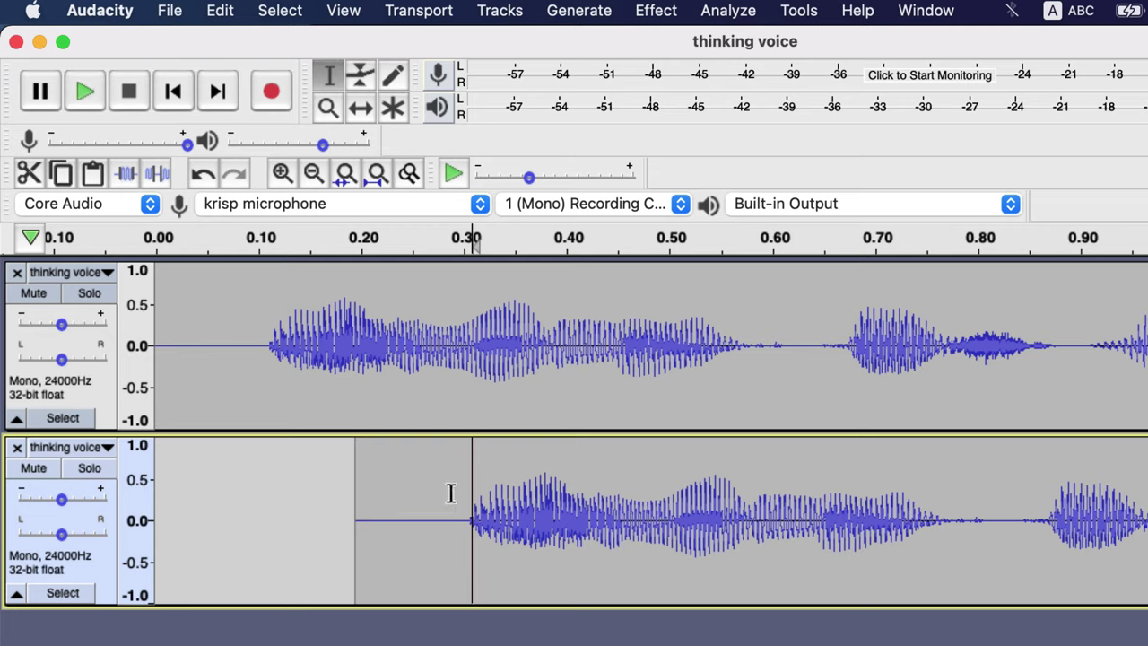
- Drag the copy track's Gain slider down to -10.0 dB
mouse_move(57, 504)
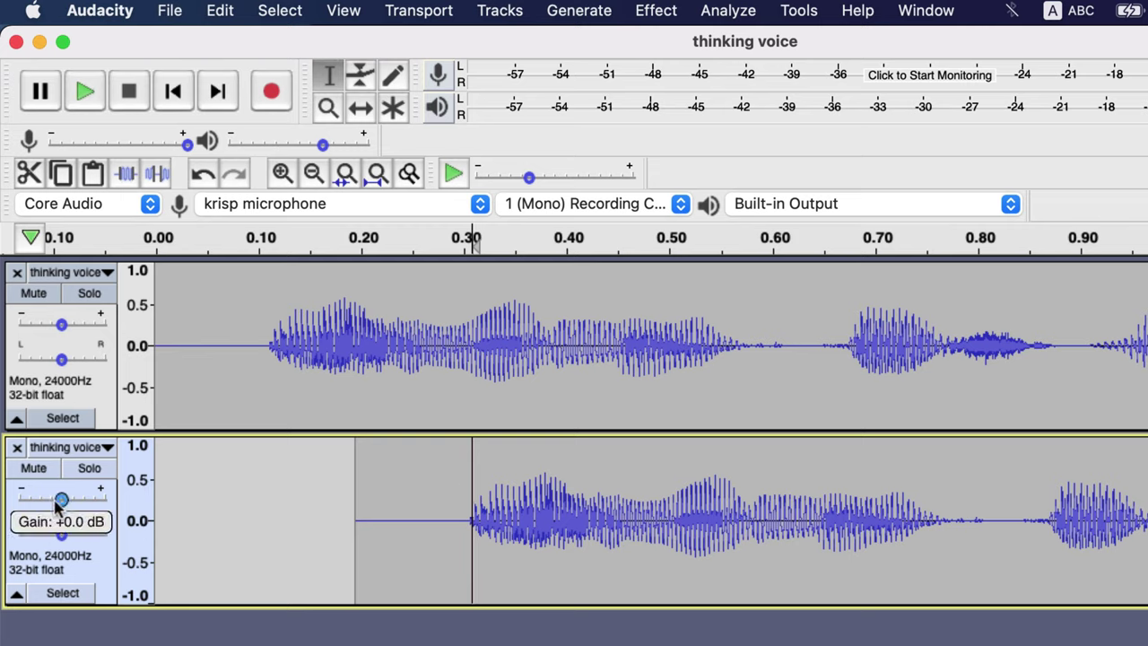
drag(55, 507, 33, 500)
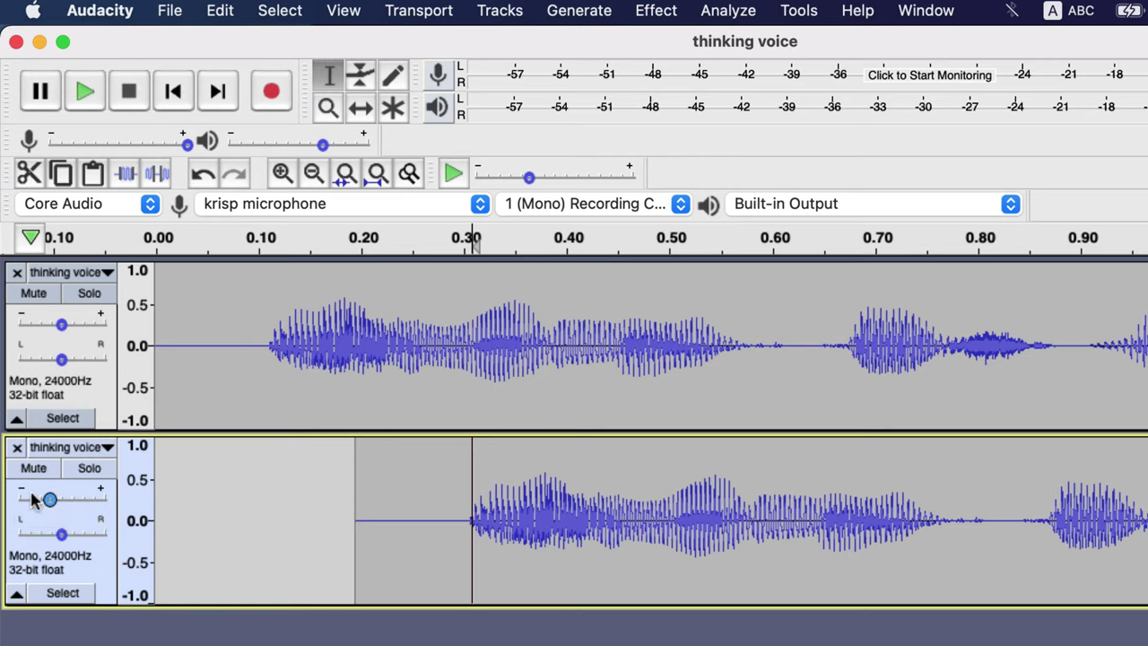
mouse_move(32, 499)
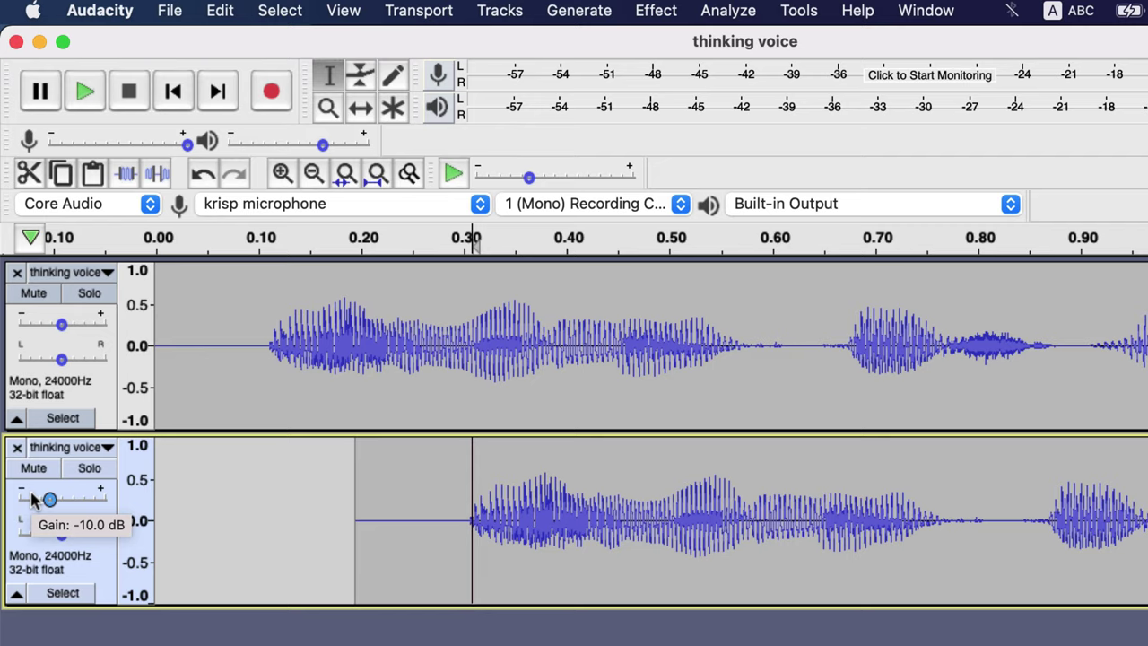
click(211, 328)
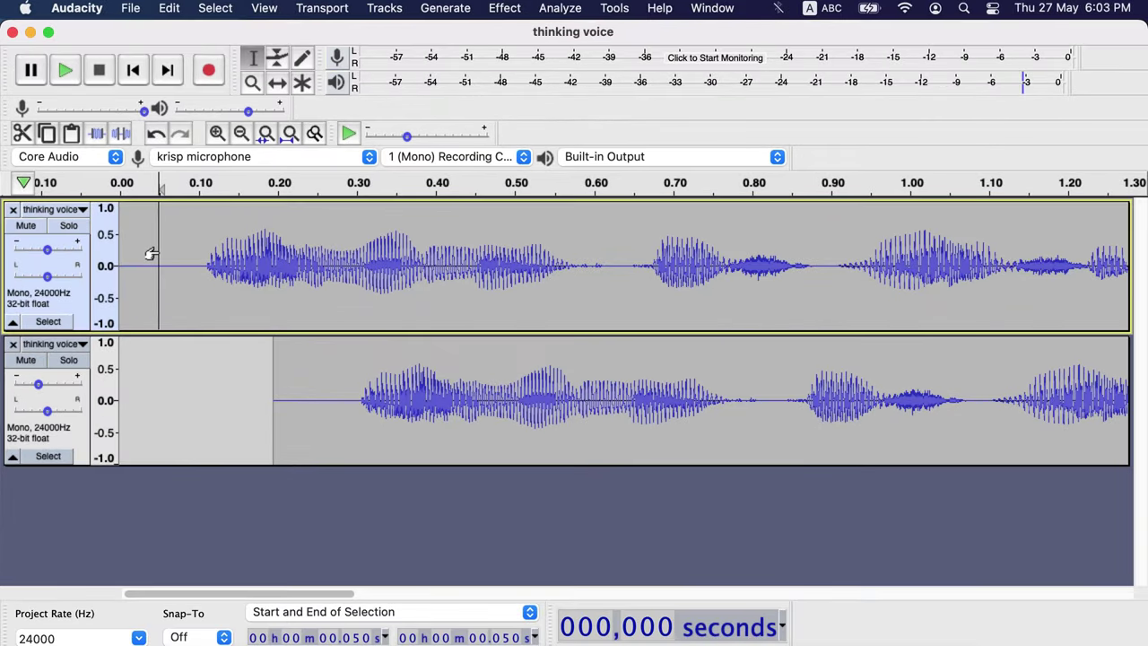
key(space)
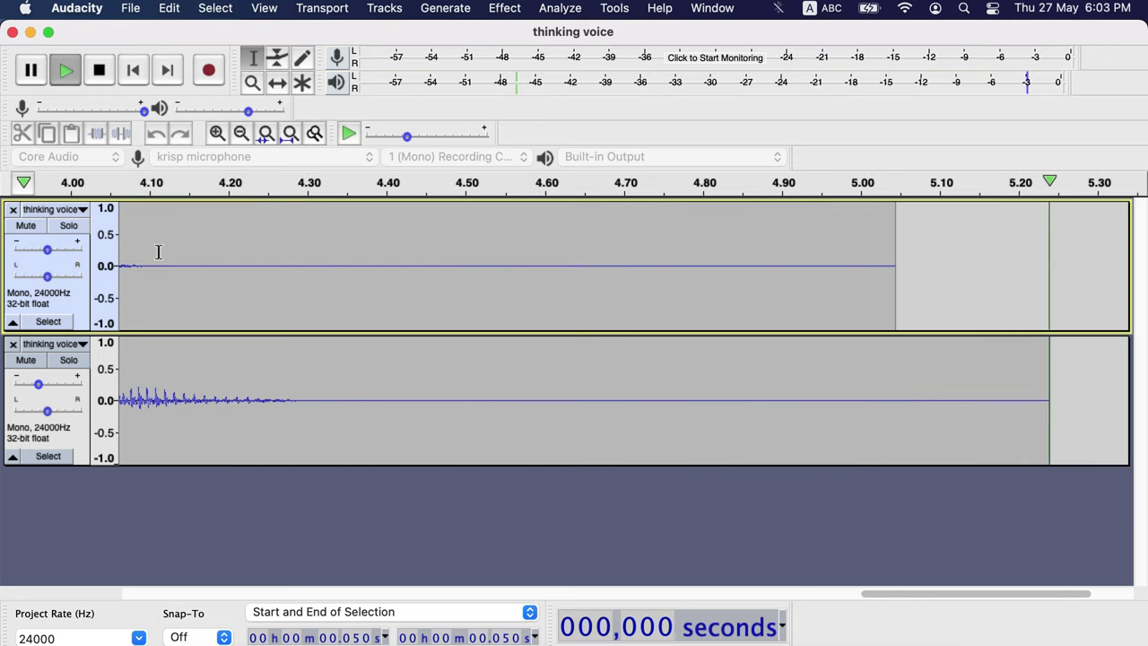
scroll(233, 295, left, 10)
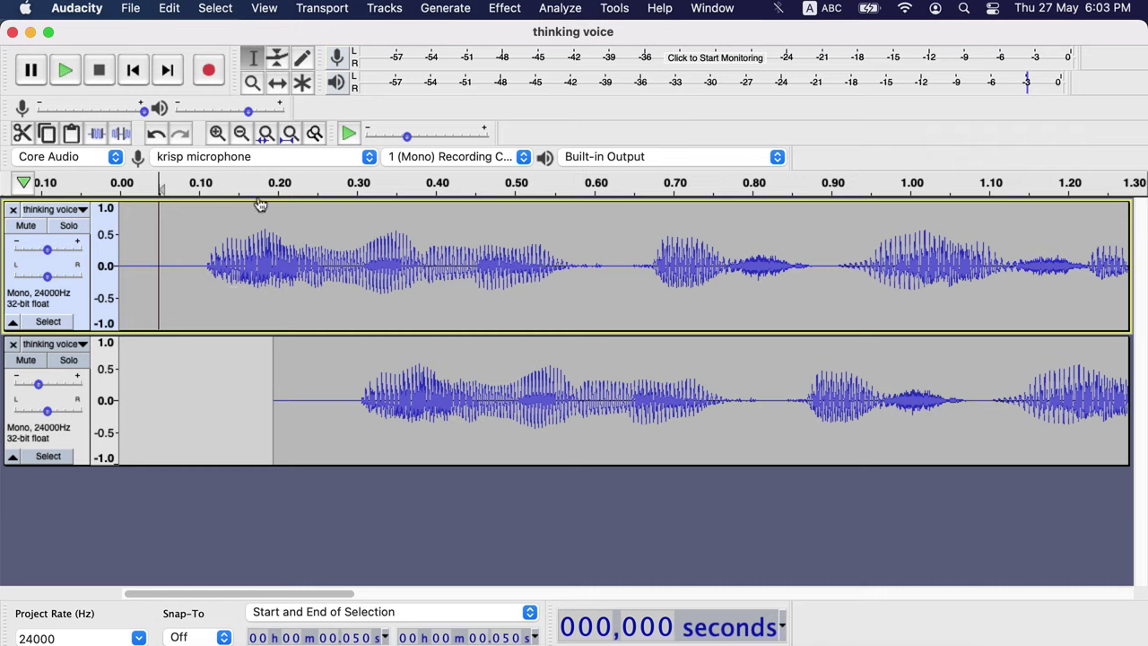
click(277, 82)
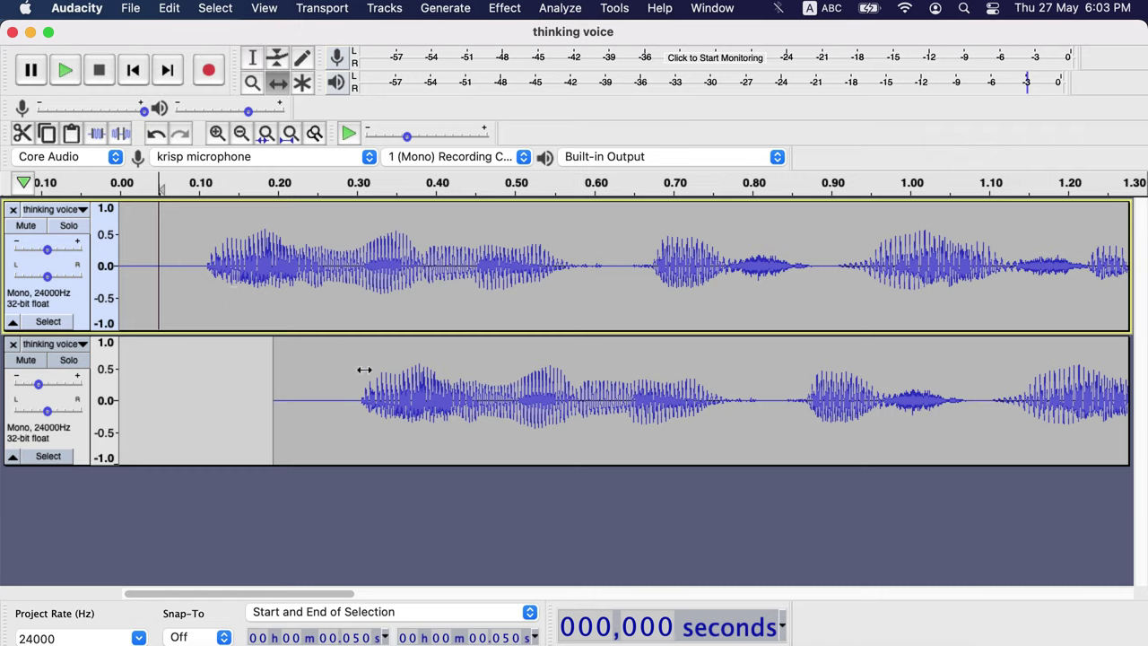
drag(405, 386, 343, 377)
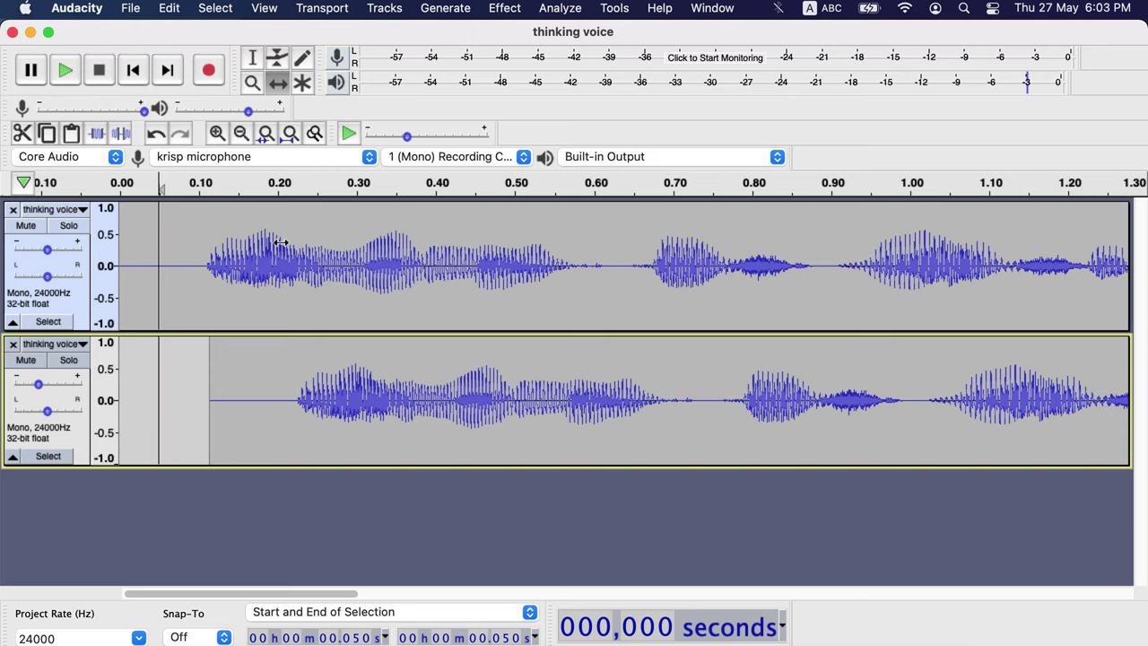
click(253, 57)
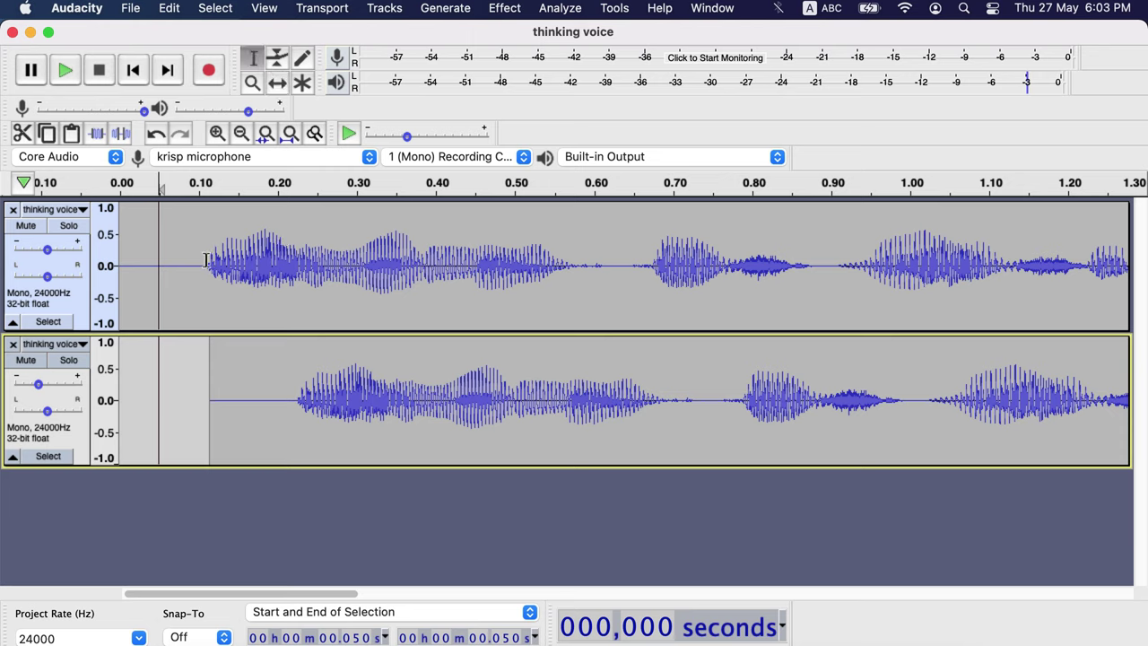
click(293, 400)
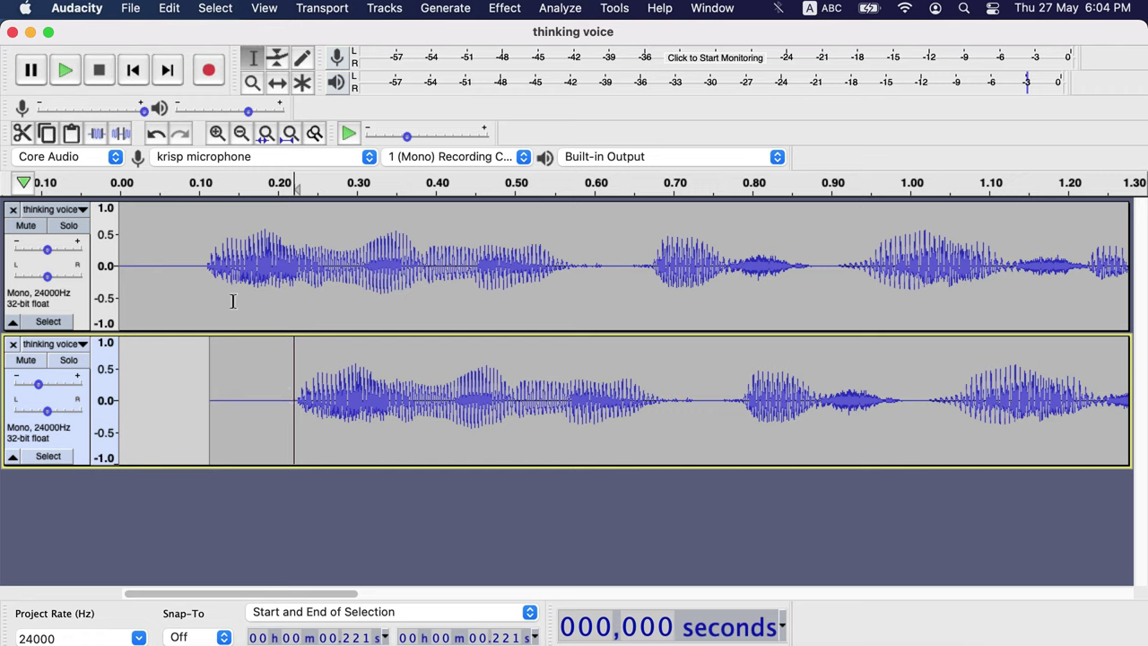
click(187, 254)
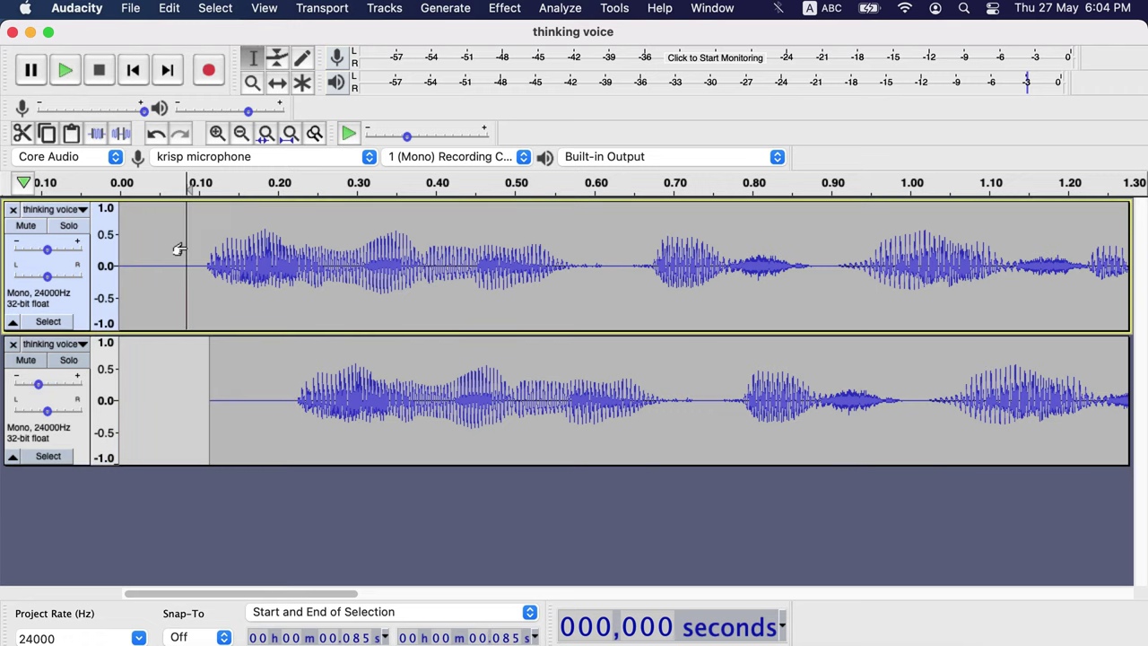
key(space)
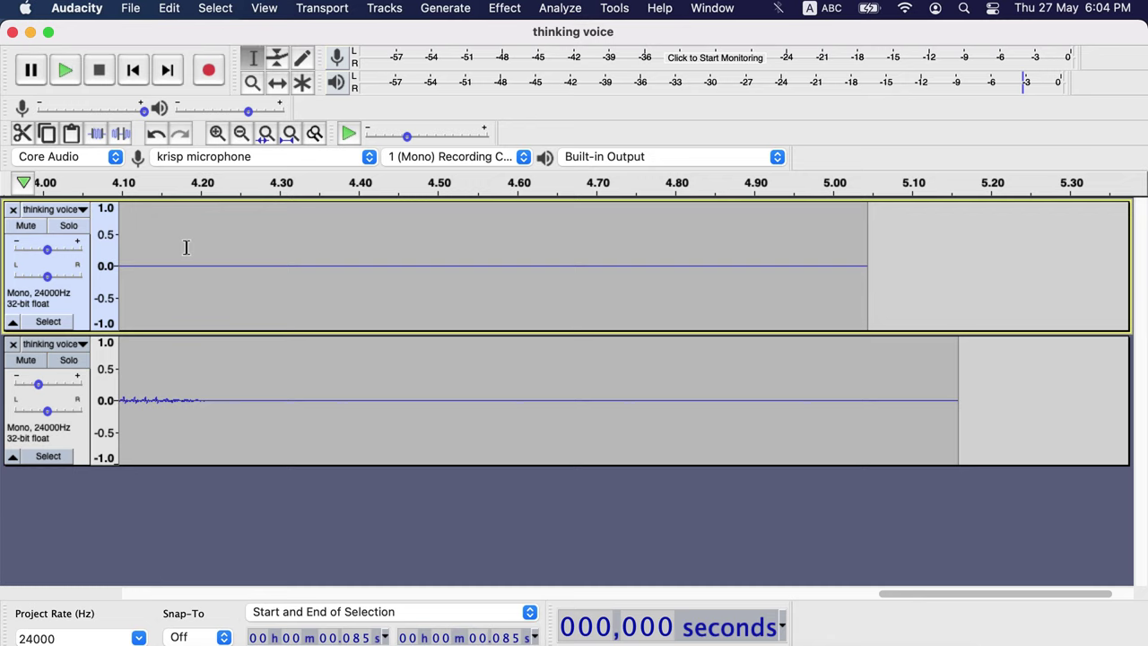
- Remove the delayed copy track and zoom out twice to show the whole voice clip
scroll(186, 247, left, 15)
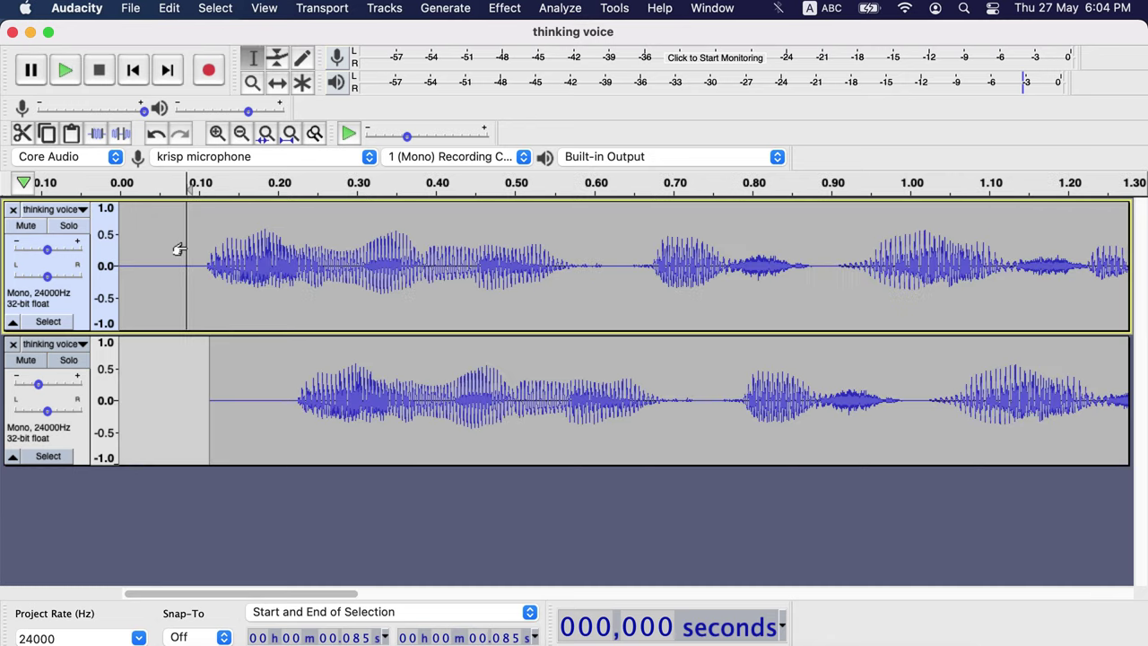
click(13, 344)
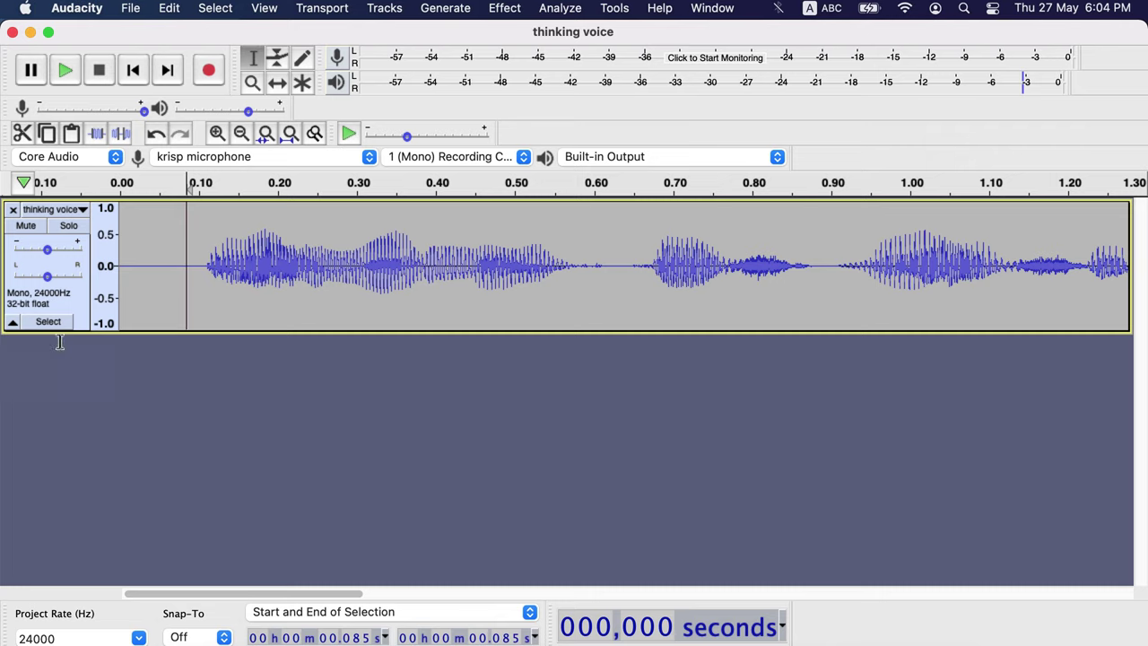
click(242, 293)
click(240, 134)
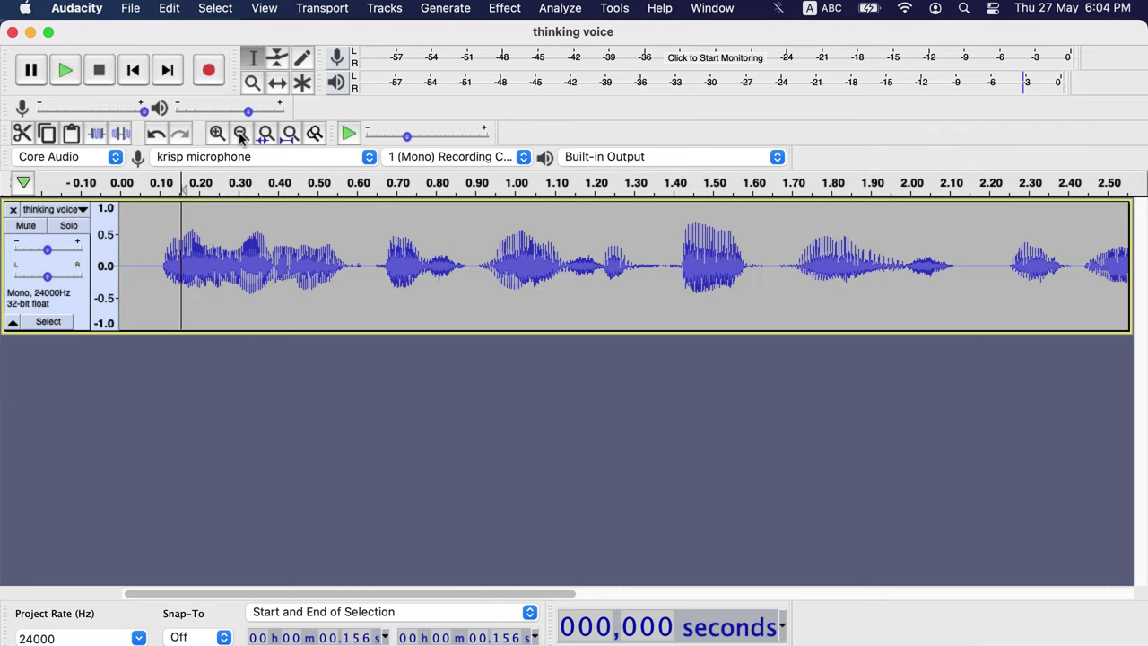
click(240, 133)
- Duplicate the voice clip into a fresh aligned track and set its insertion point at 0.05 s
double_click(218, 252)
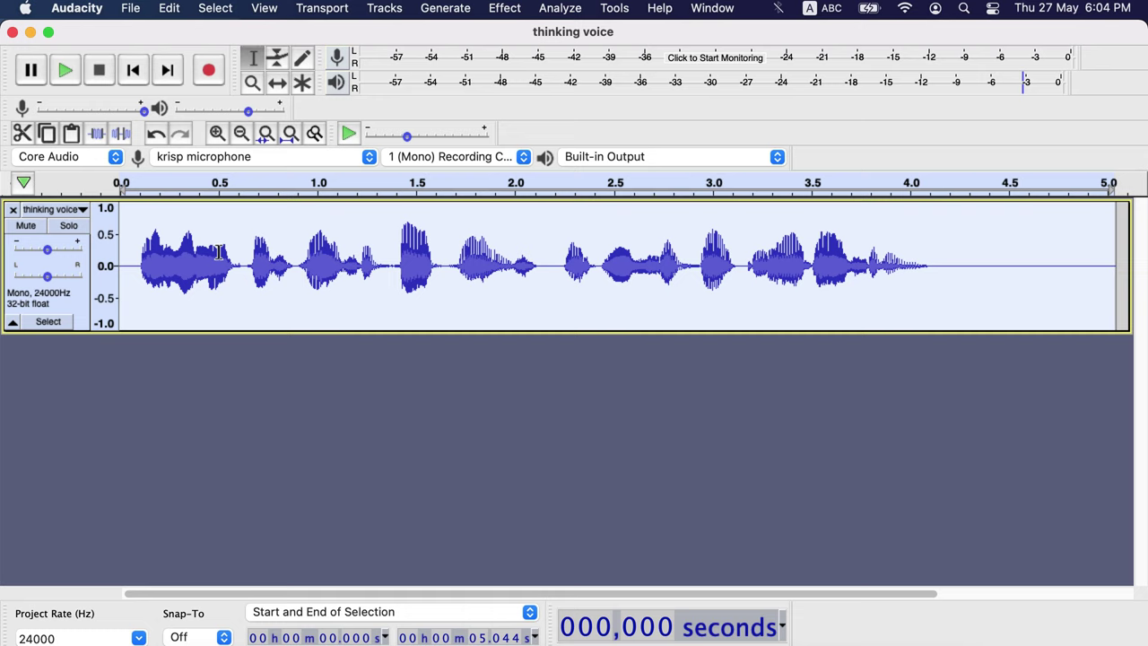
key(super+d)
click(176, 368)
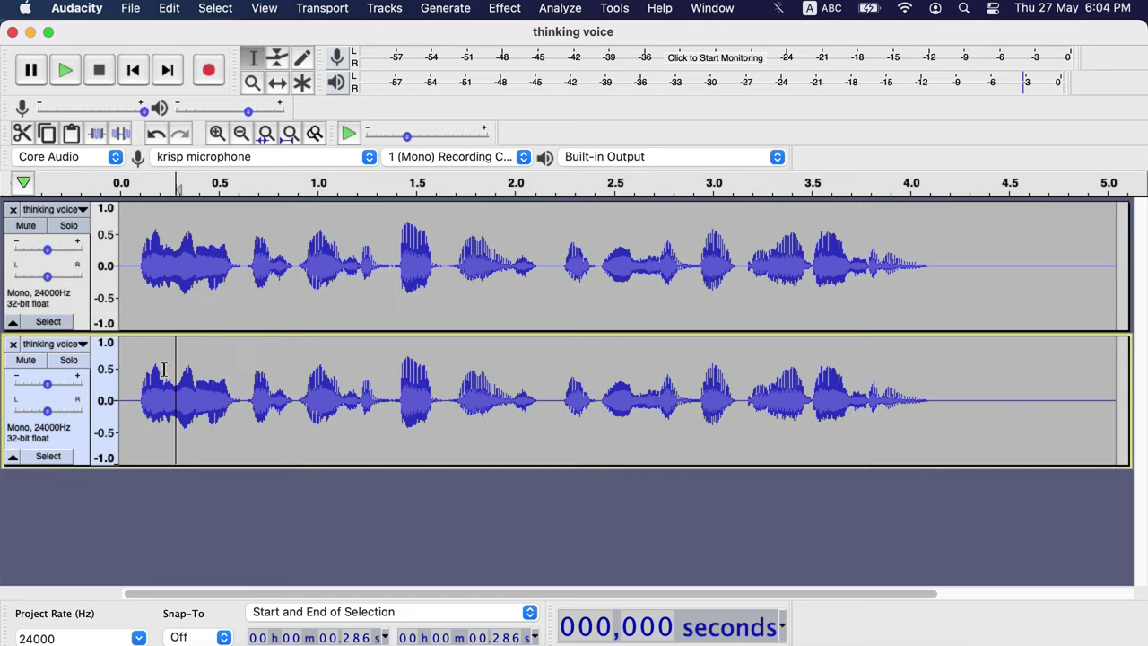
click(130, 359)
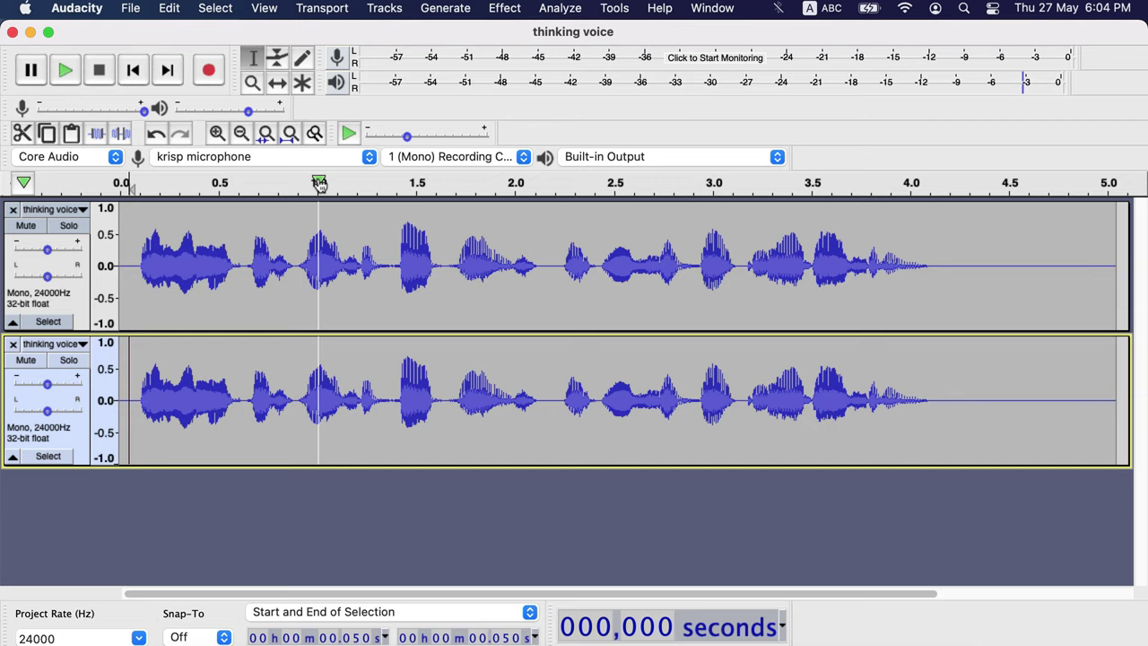
- Insert 0.150 s of silence at 0.05 s in the copy track via Generate > Silence
click(442, 11)
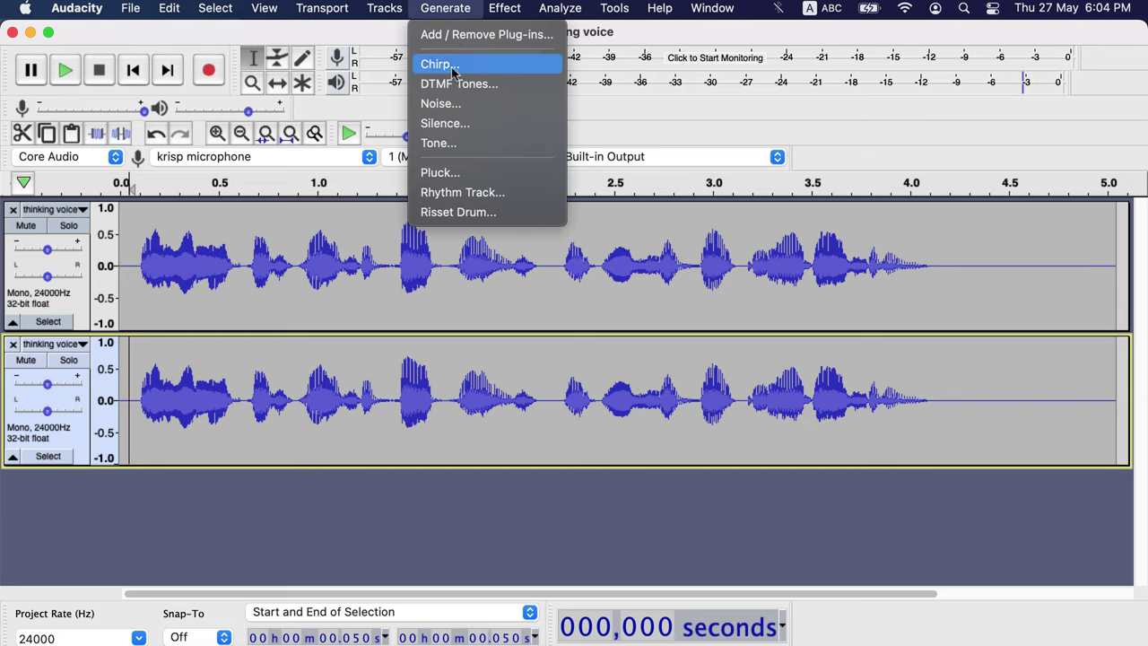
click(453, 123)
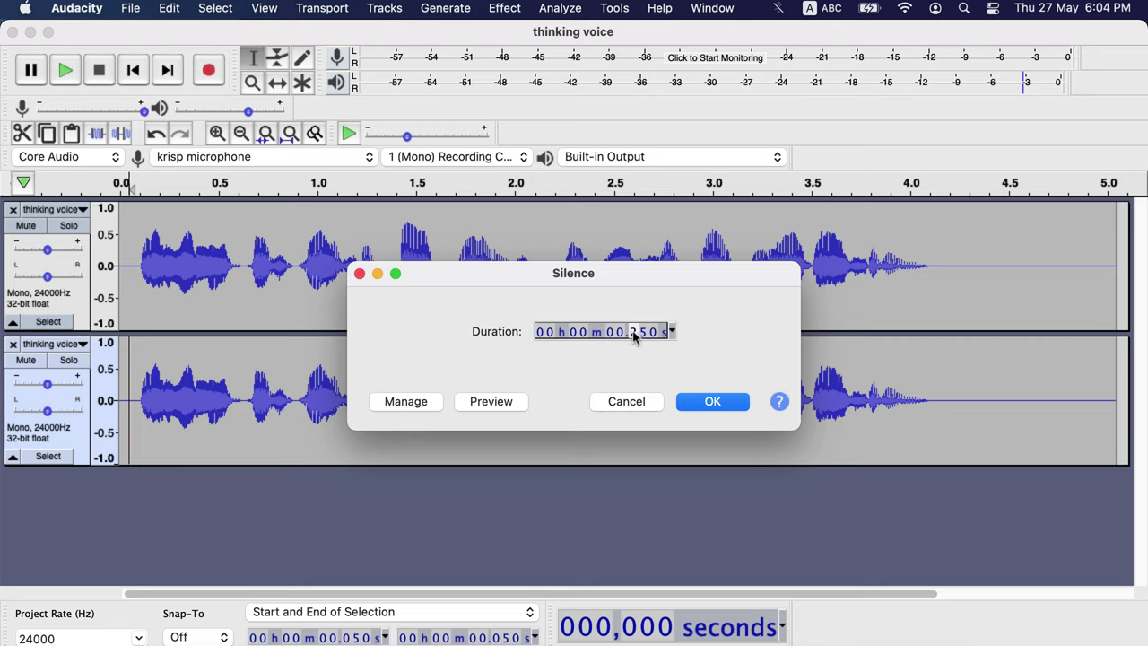
text(1)
click(712, 401)
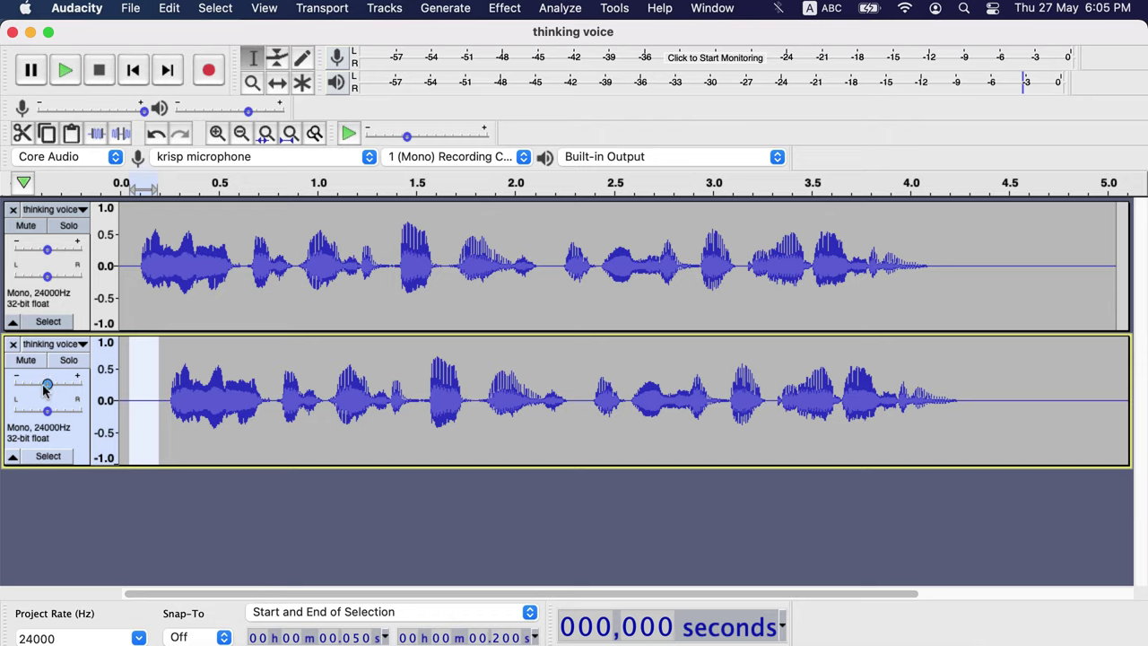
- Lower the copy track's gain to about -7 dB and play both tracks from the start
drag(42, 388, 40, 391)
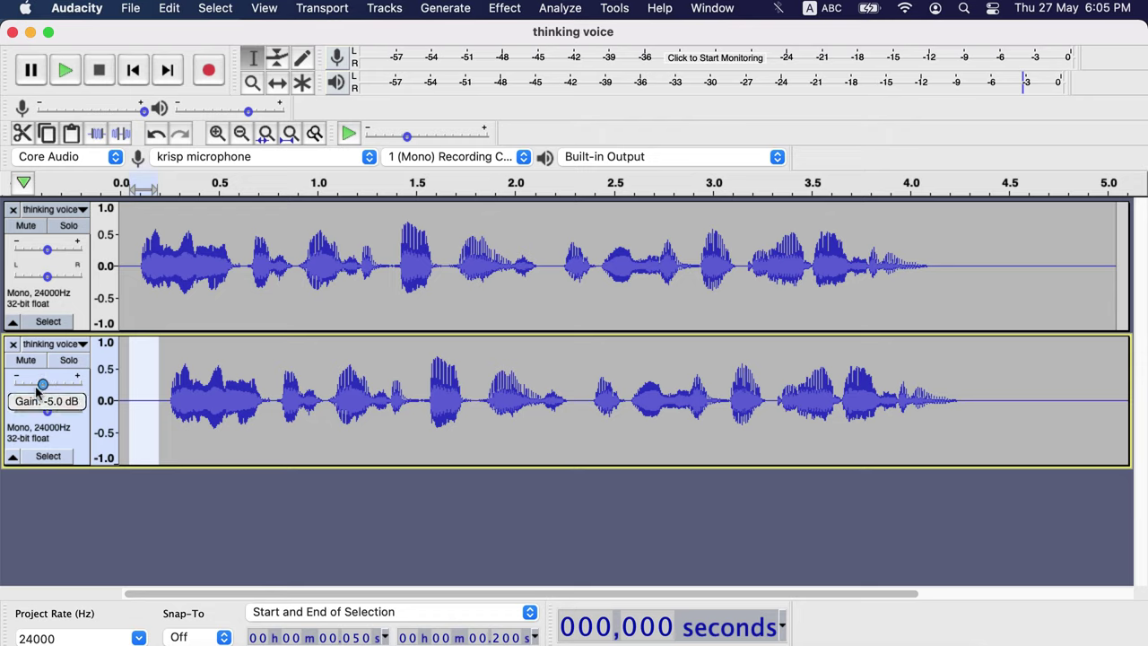
drag(38, 389, 36, 389)
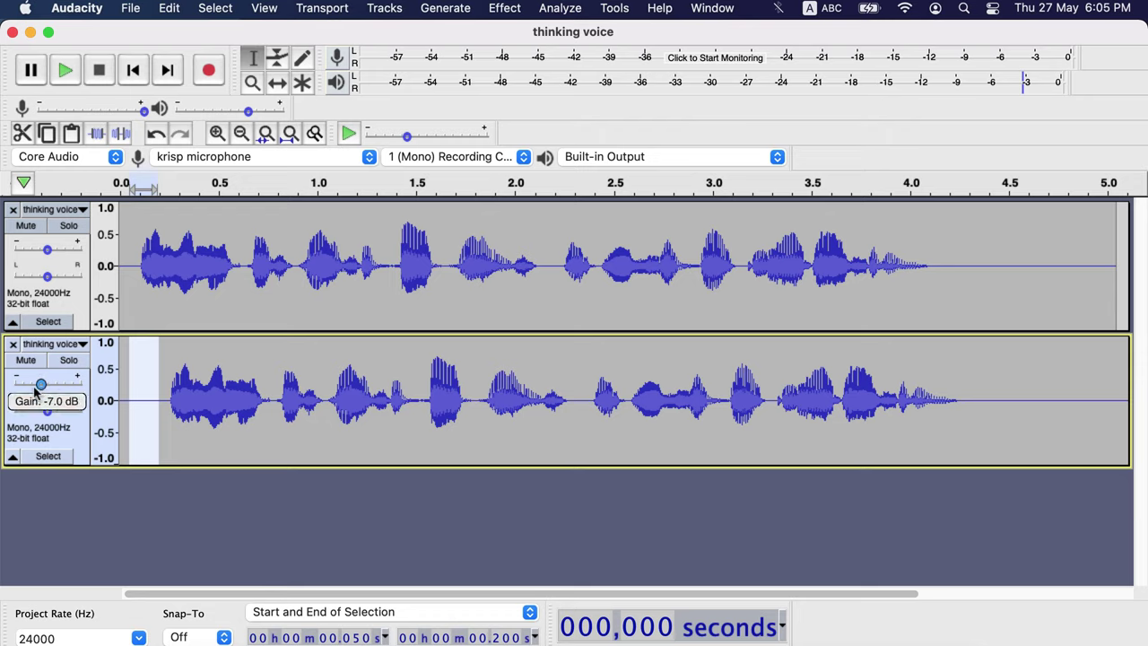
click(136, 242)
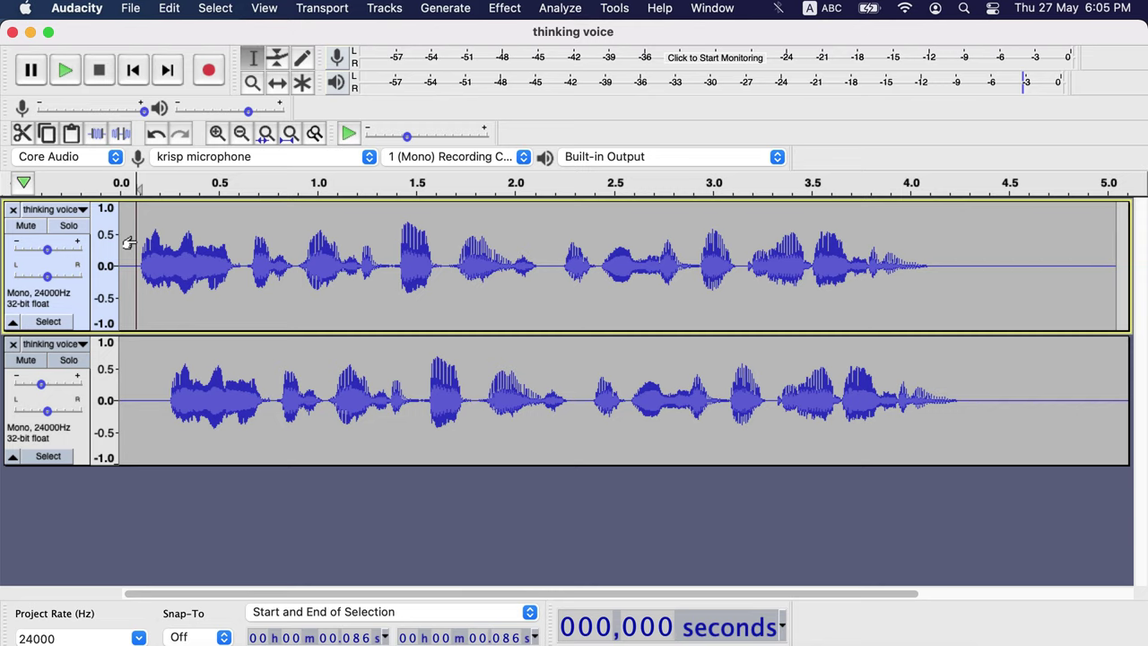
key(space)
- Copy 0.1 s of the copy's leading silence, paste it at 0.204 s, then play both tracks
click(155, 401)
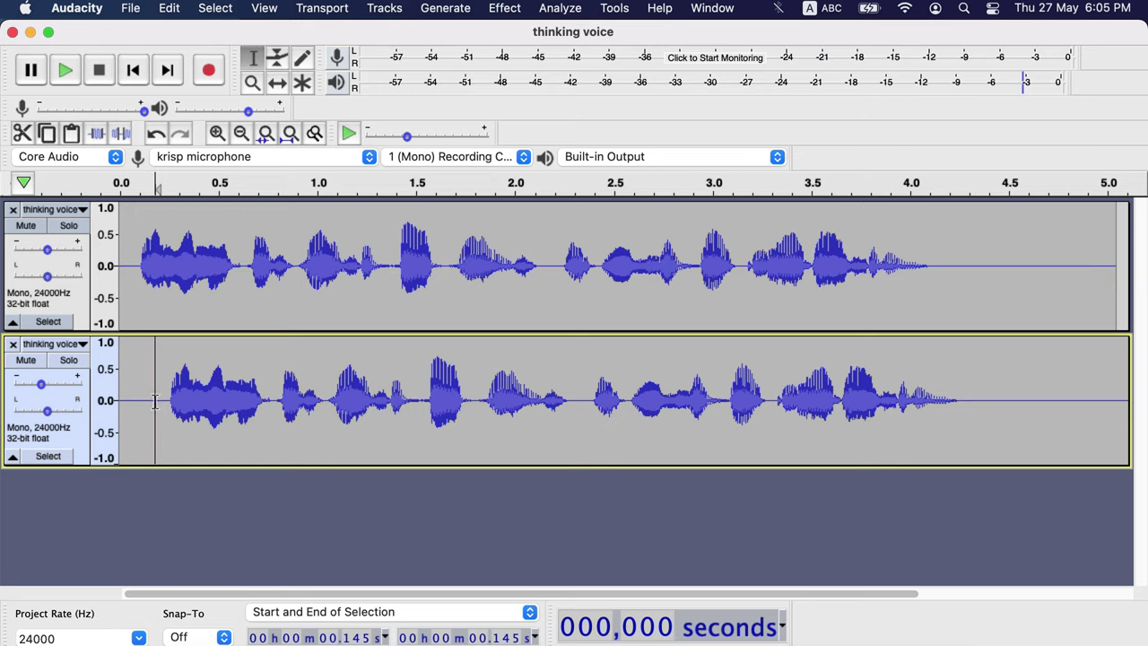
drag(154, 401, 140, 399)
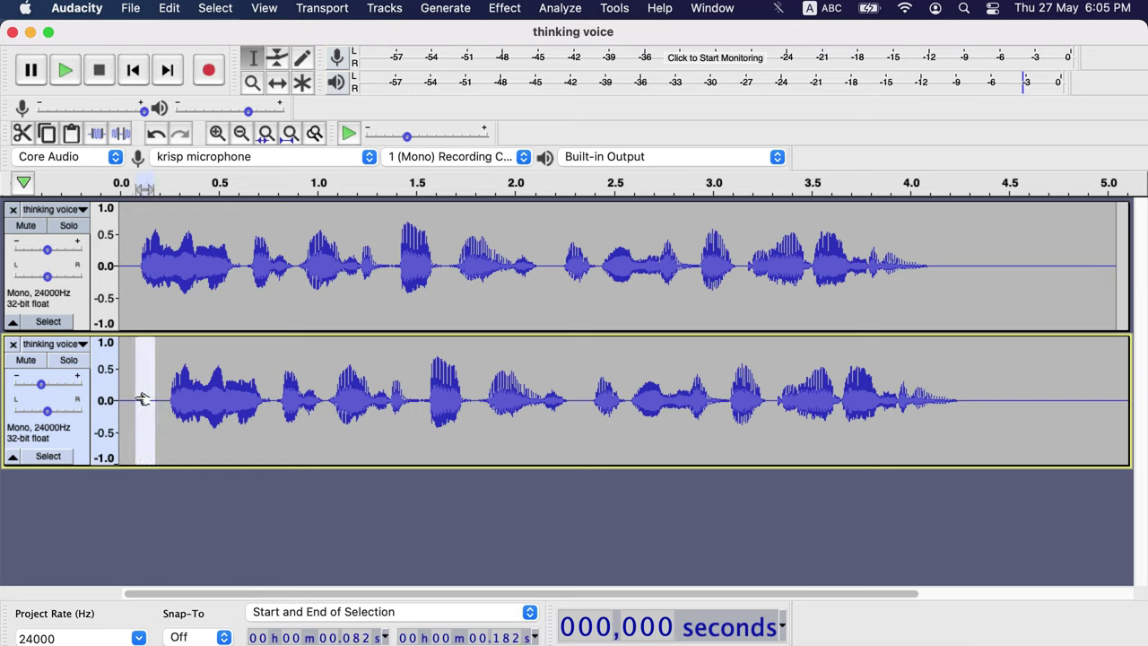
key(space)
click(161, 403)
key(ctrl+v)
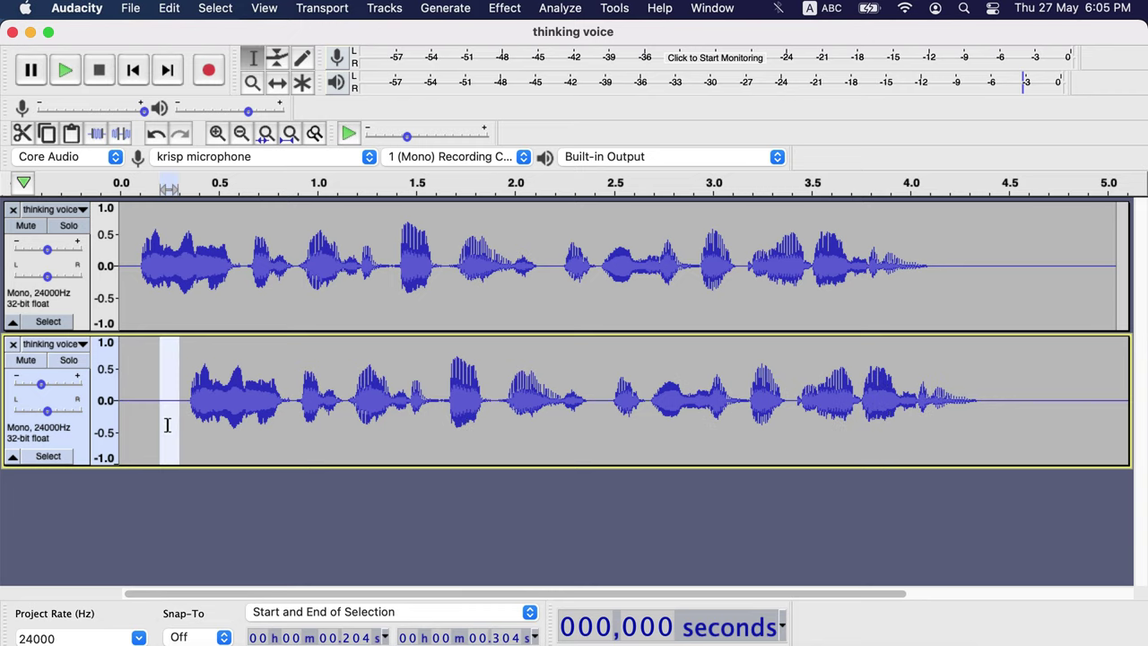
click(168, 401)
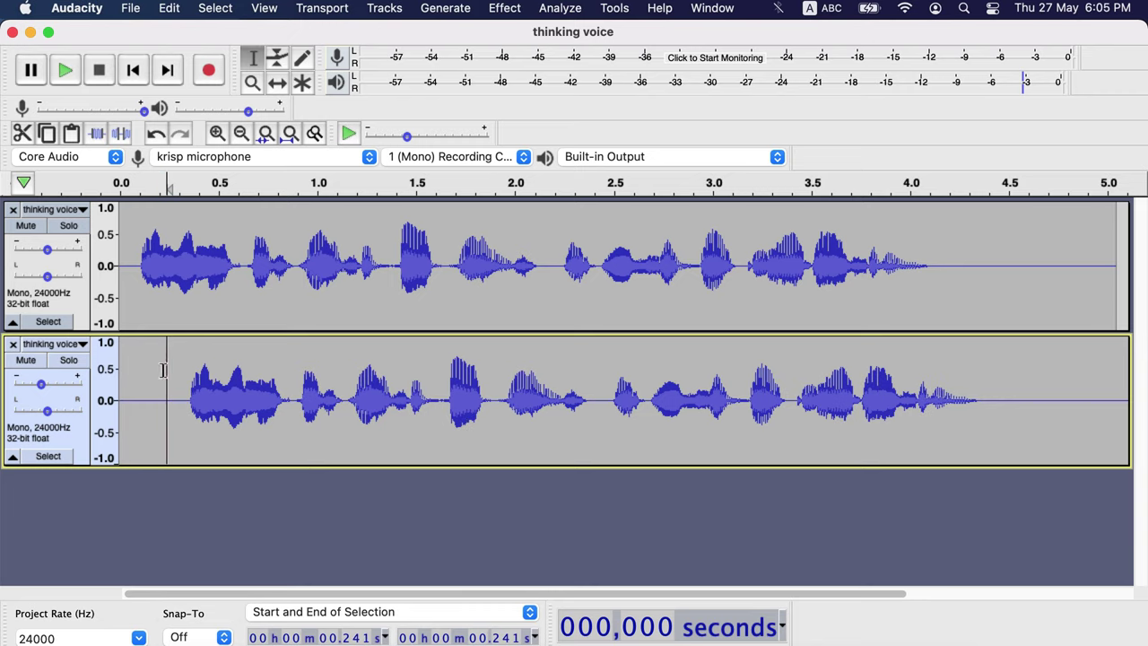
click(133, 254)
key(space)
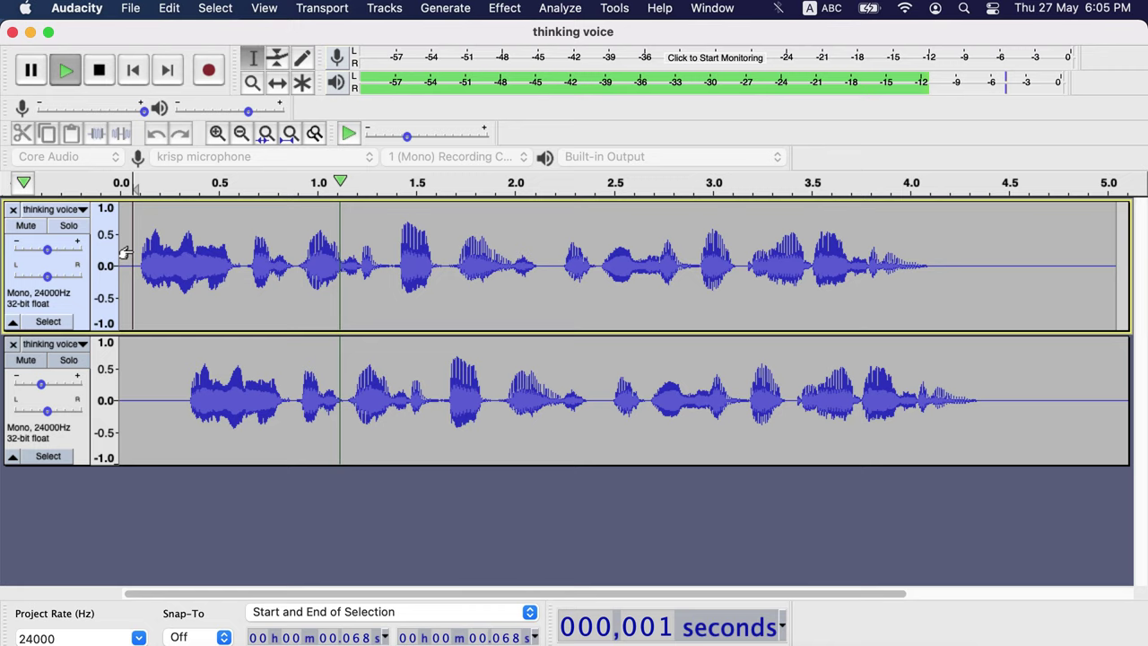